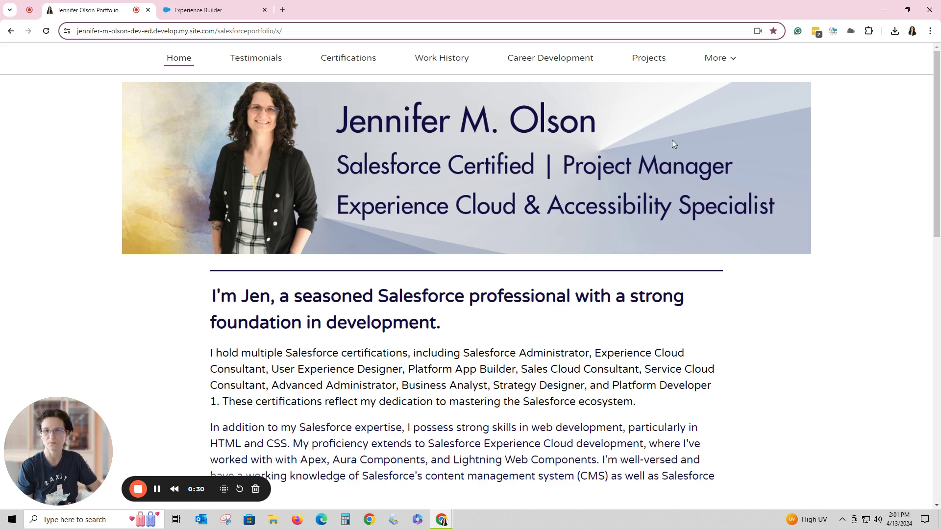
Browse the live site's Projects and Home pages, then switch to Experience Builder
click(647, 60)
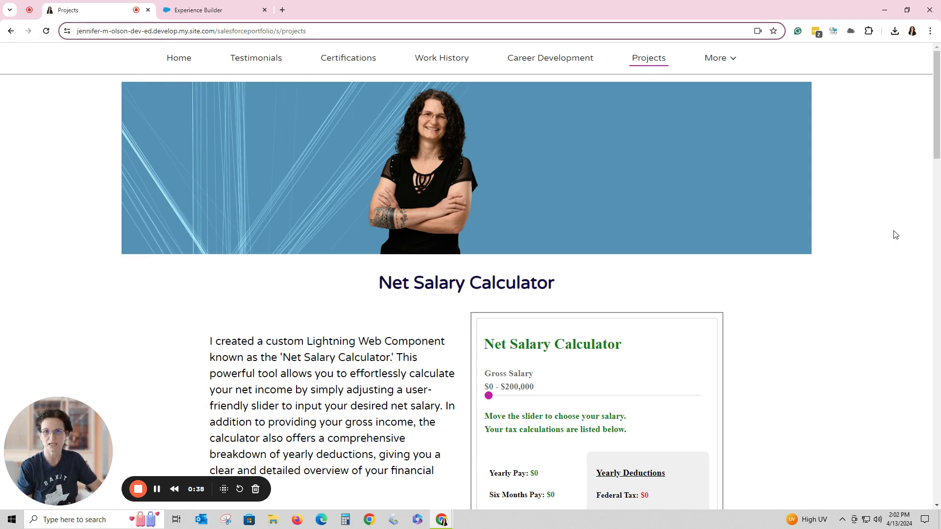
click(184, 66)
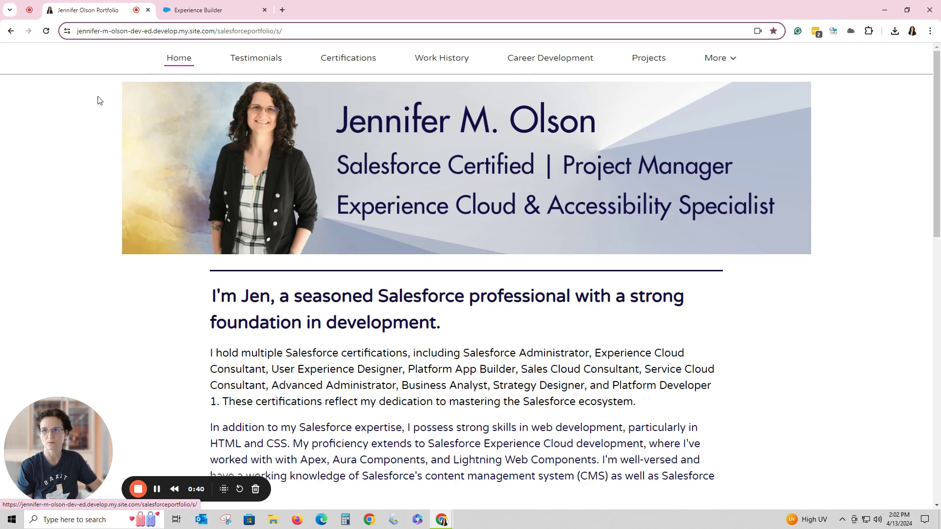
click(206, 13)
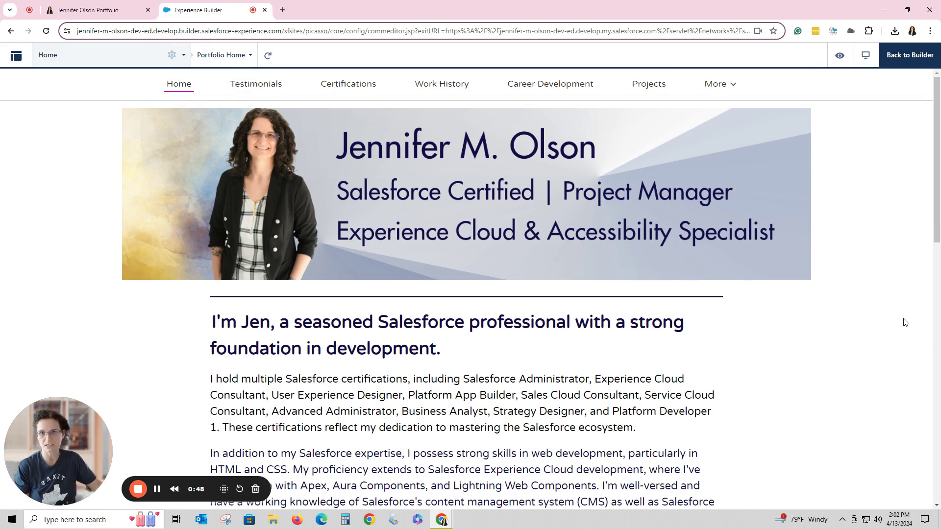
Put the Home page into edit mode and show its properties, including Public access and SEO title
click(906, 59)
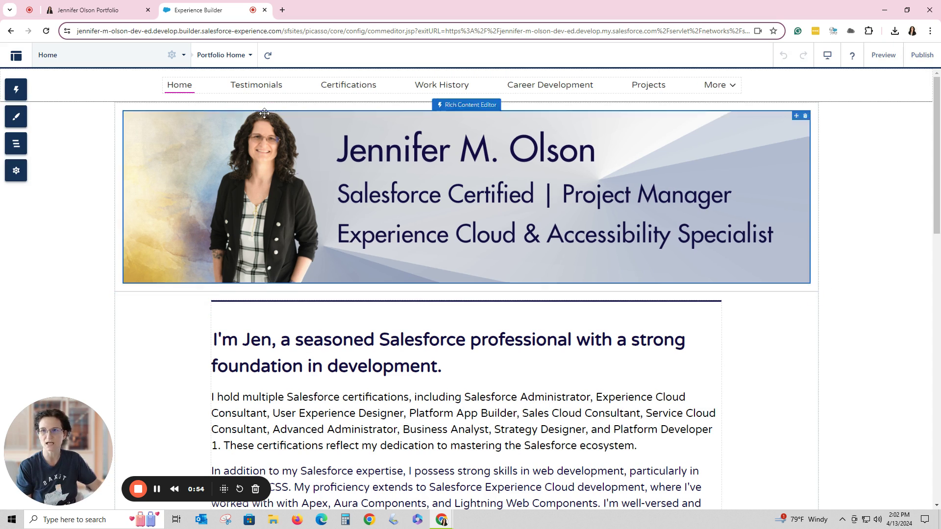
click(883, 55)
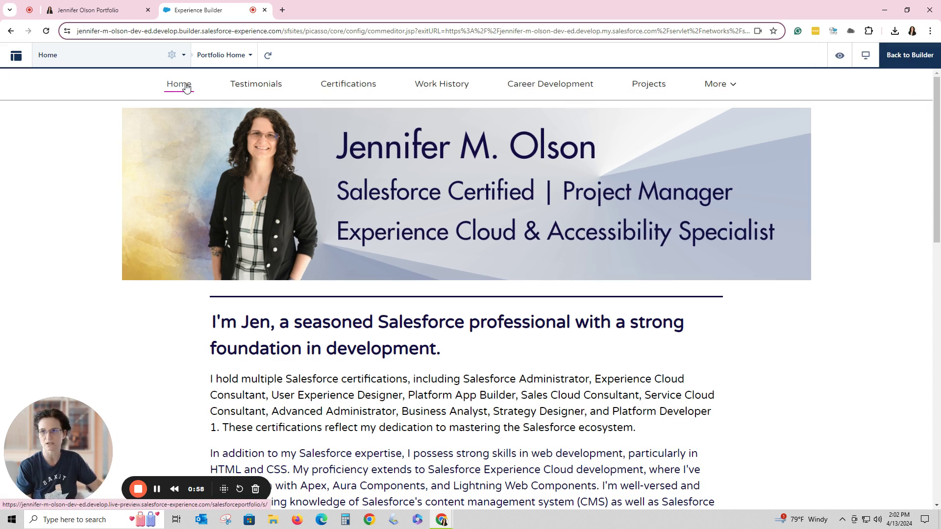
click(906, 56)
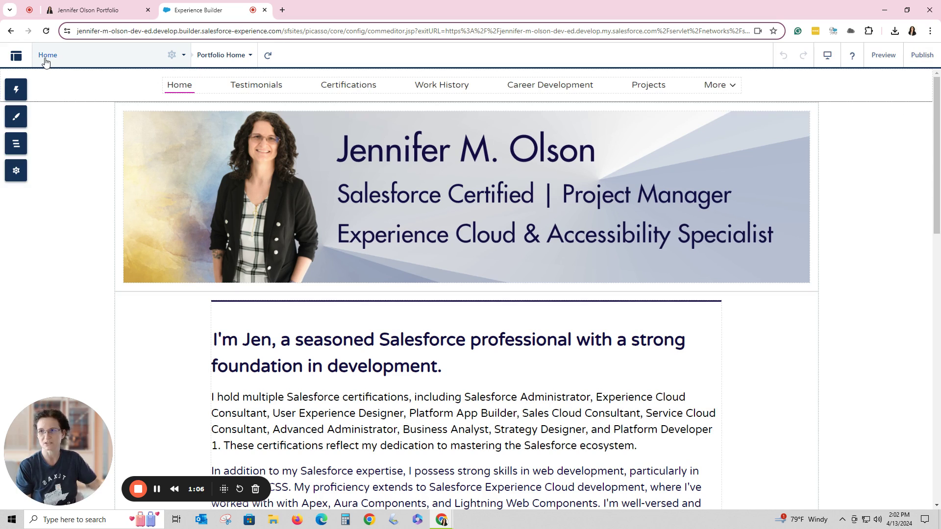
click(172, 56)
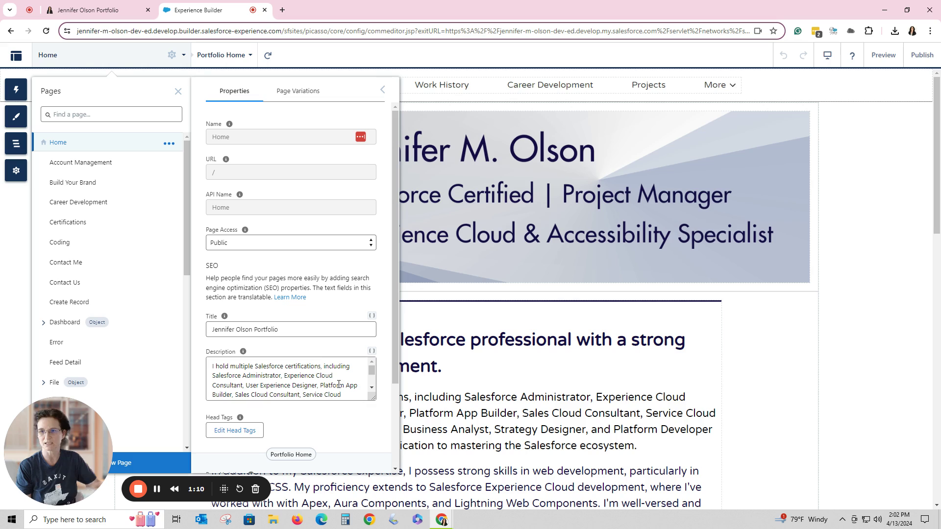
Inspect the Home page's SEO title without editing it, then close the page properties
drag(299, 329, 210, 330)
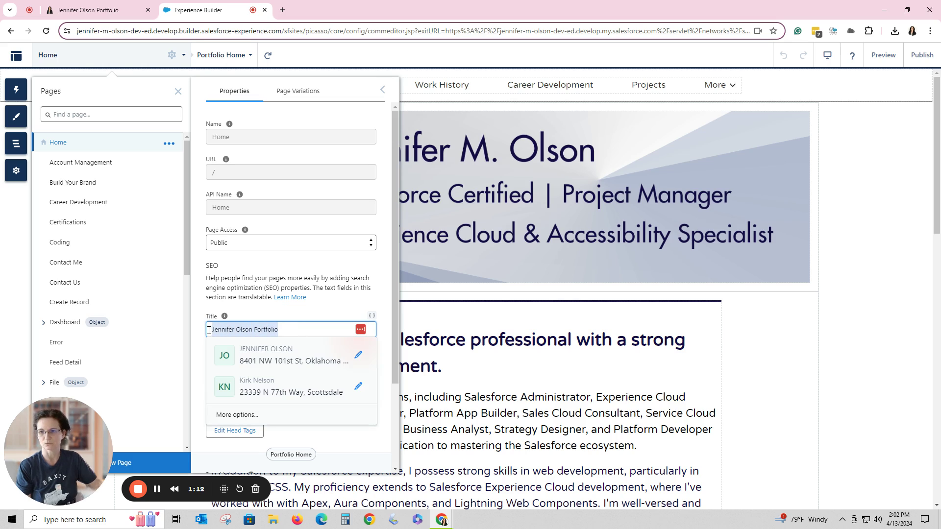
click(293, 329)
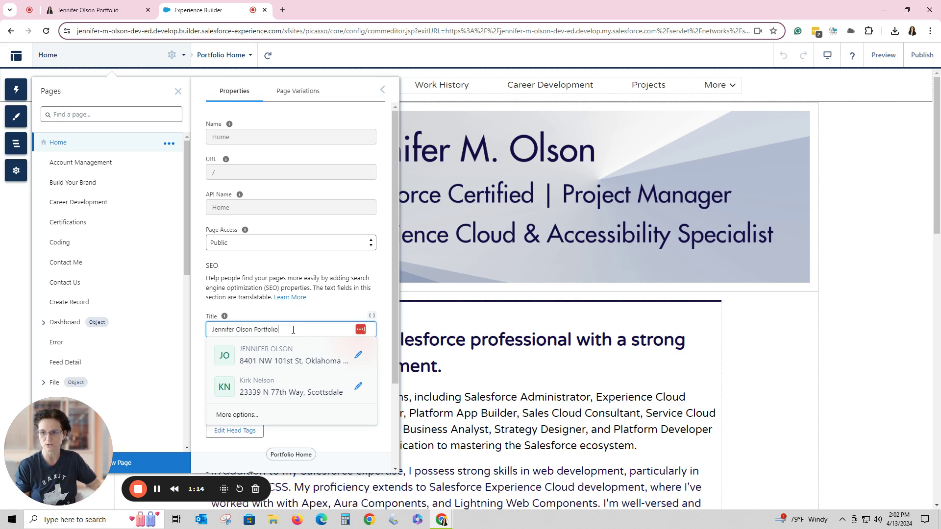
click(259, 123)
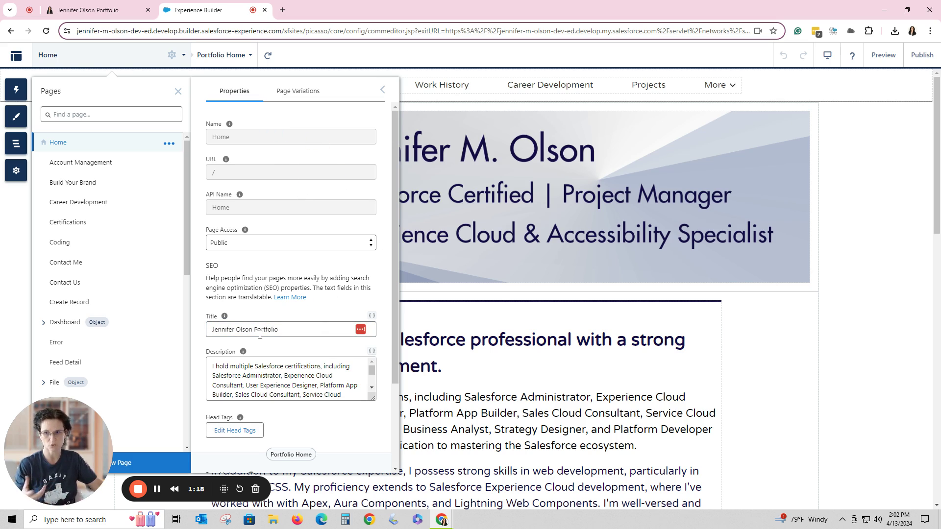
click(292, 328)
click(304, 308)
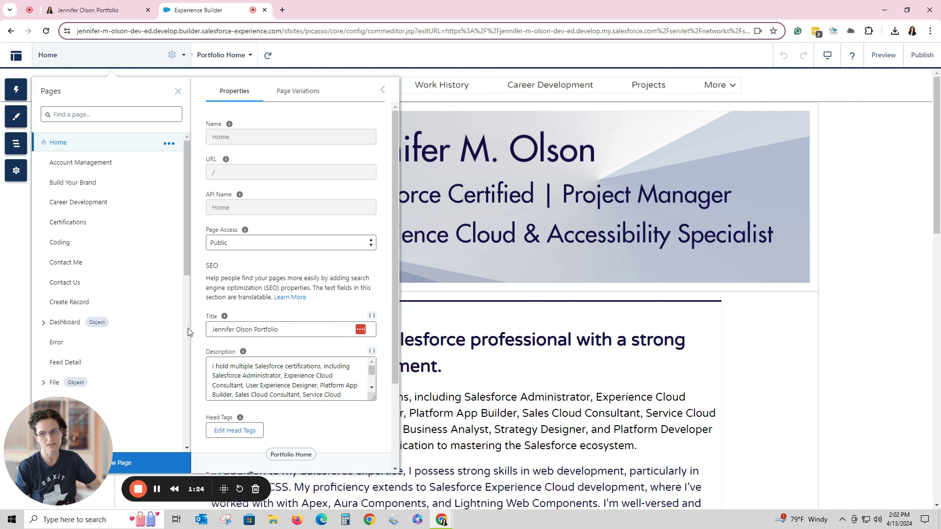
click(382, 89)
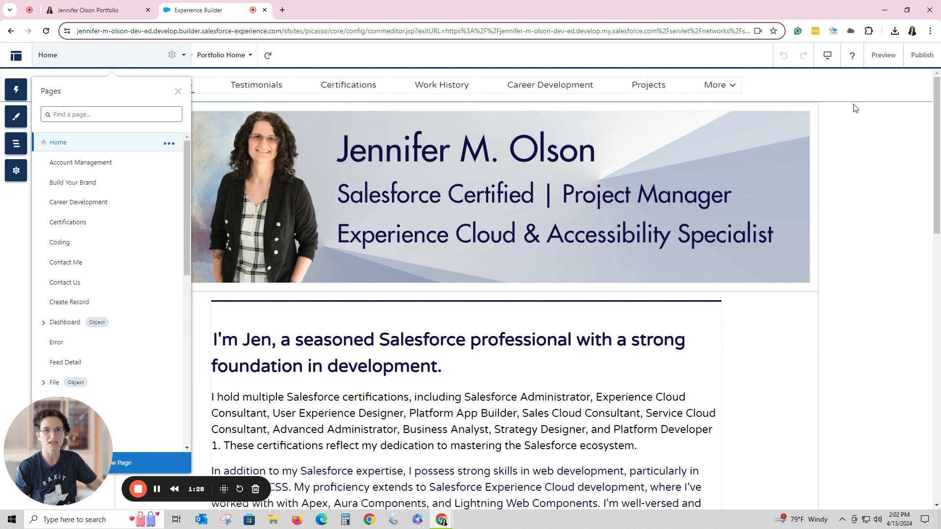
In builder preview, follow More > Presentations to the Speaking Engagements page
click(883, 55)
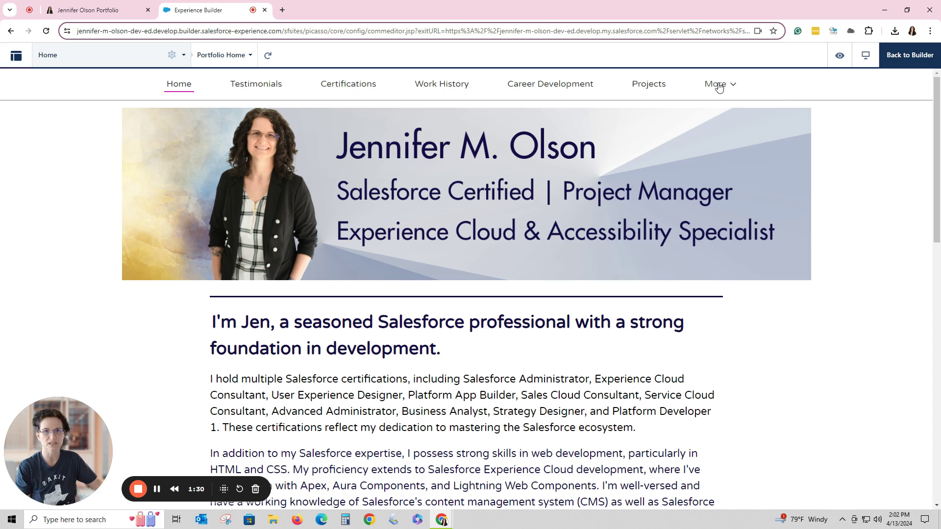
click(720, 85)
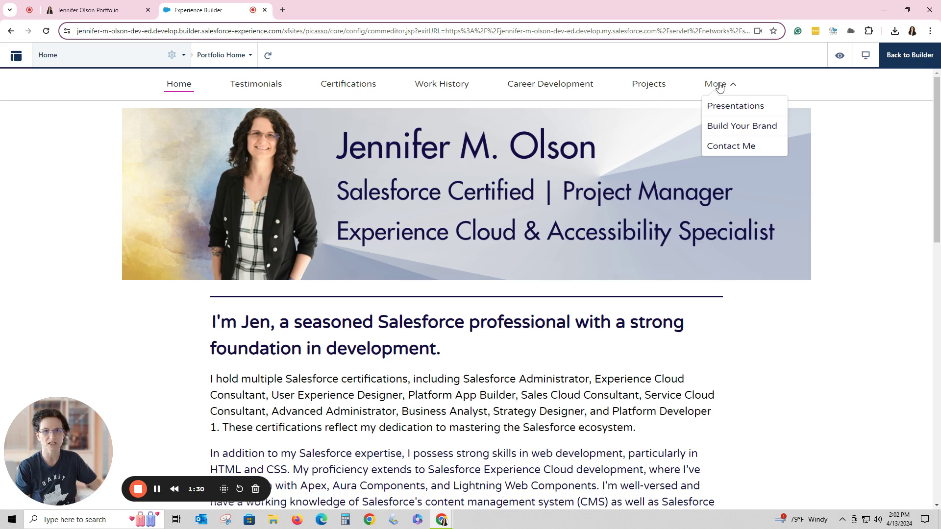
click(731, 108)
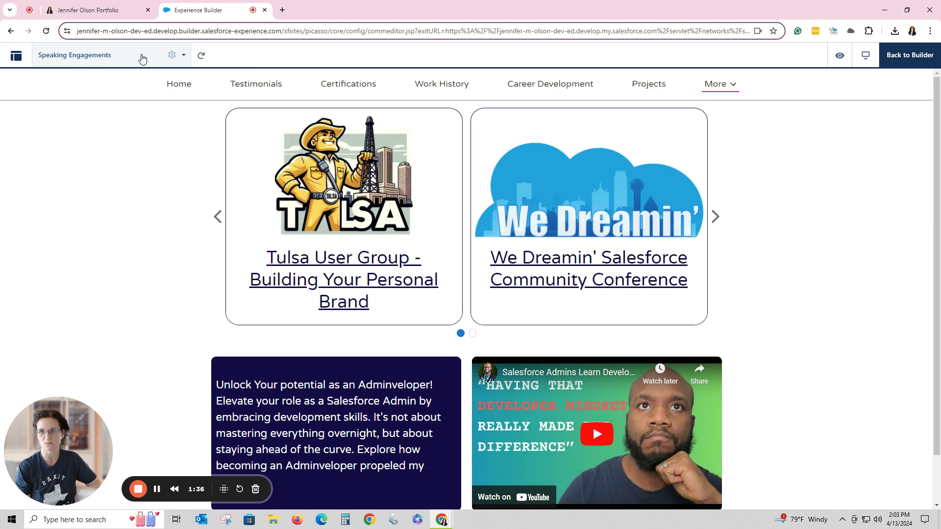
Check that More > Presentations on the live site opens the same page
click(105, 13)
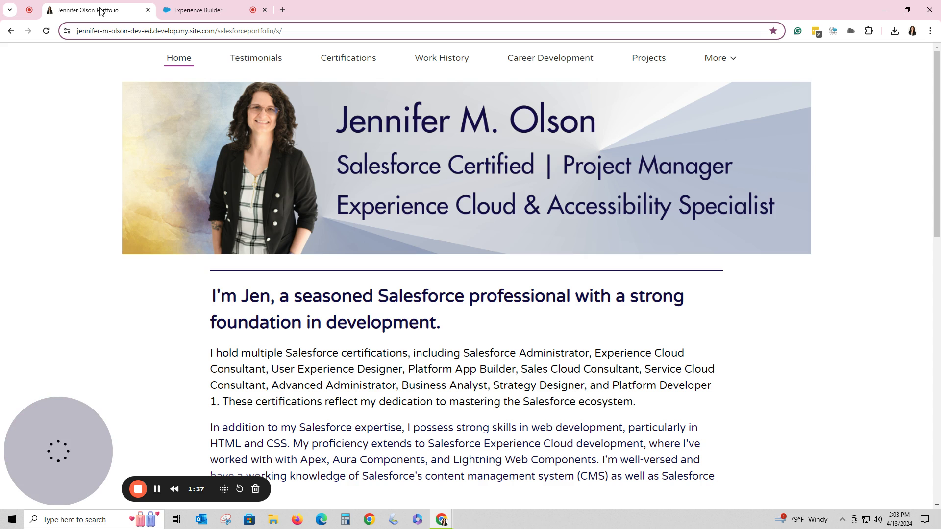
click(718, 60)
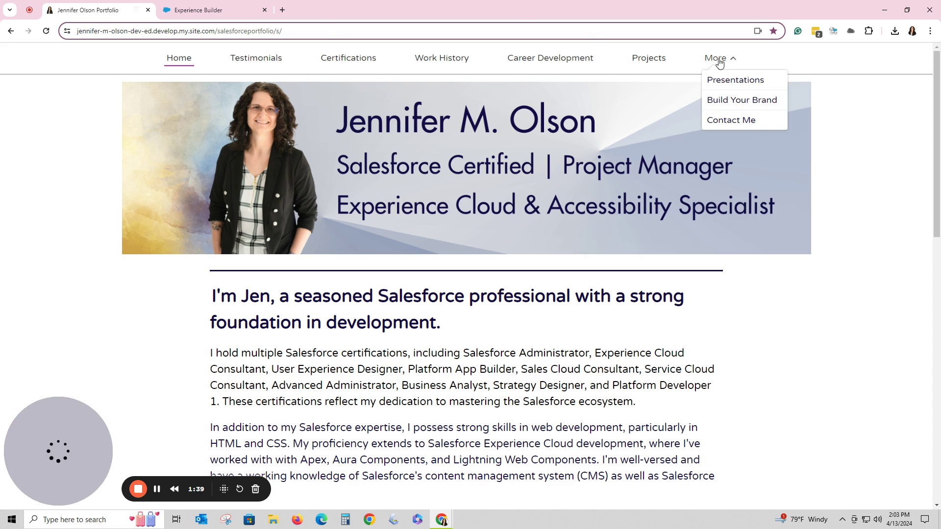
click(747, 81)
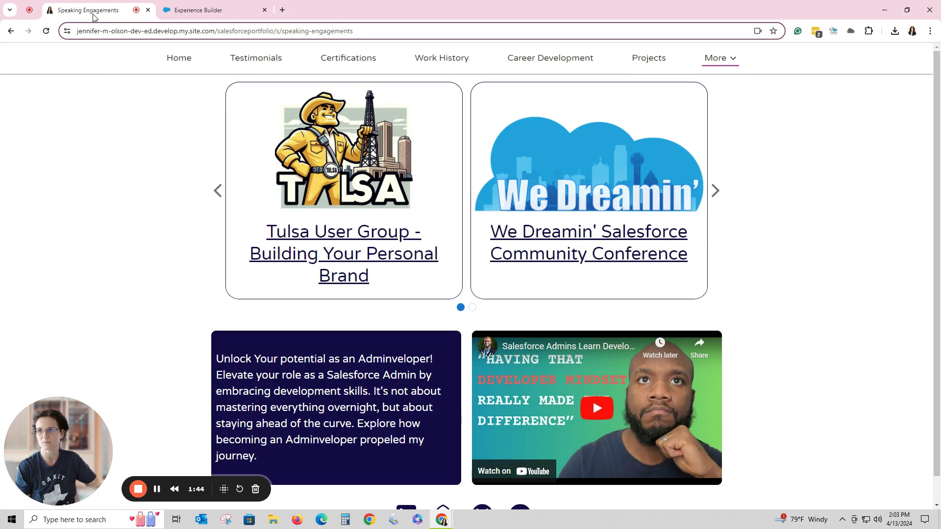
click(716, 61)
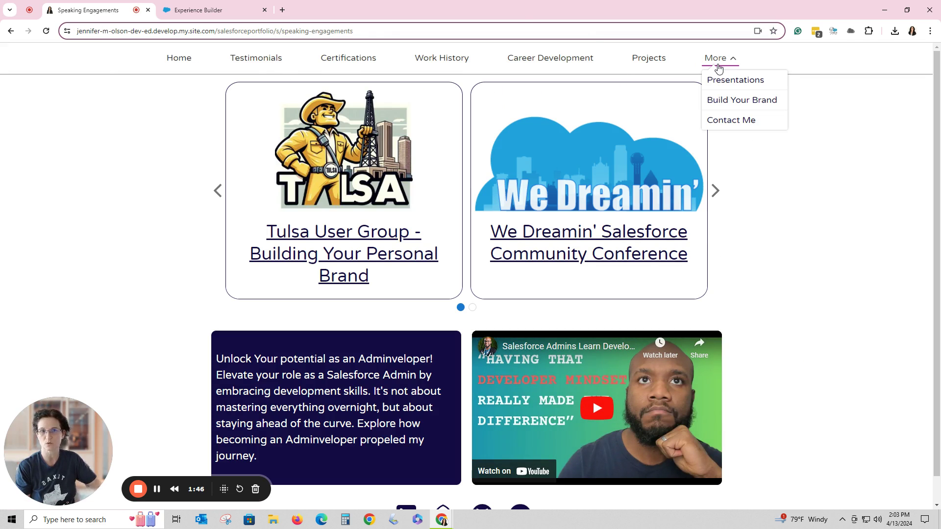
click(211, 11)
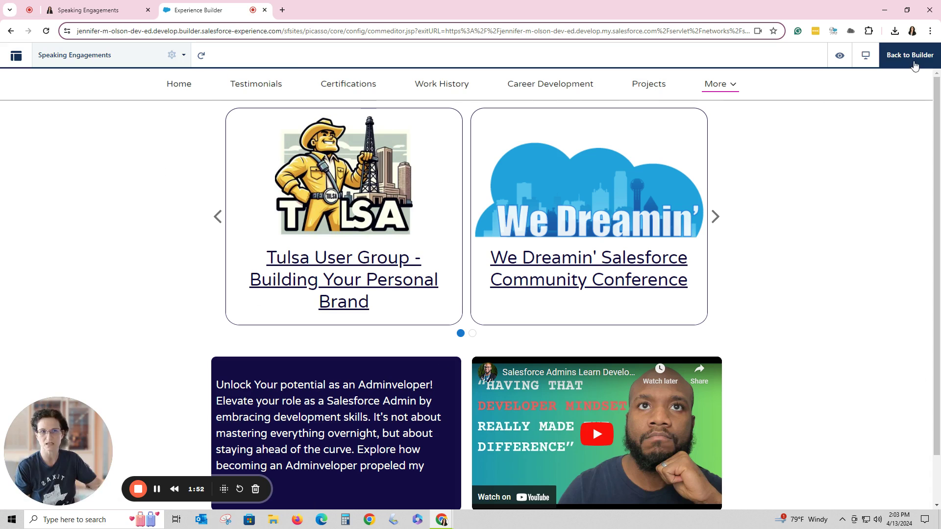
Replace the Speaking Engagements page's SEO title with 'Presentations', then preview the site from Home
click(171, 55)
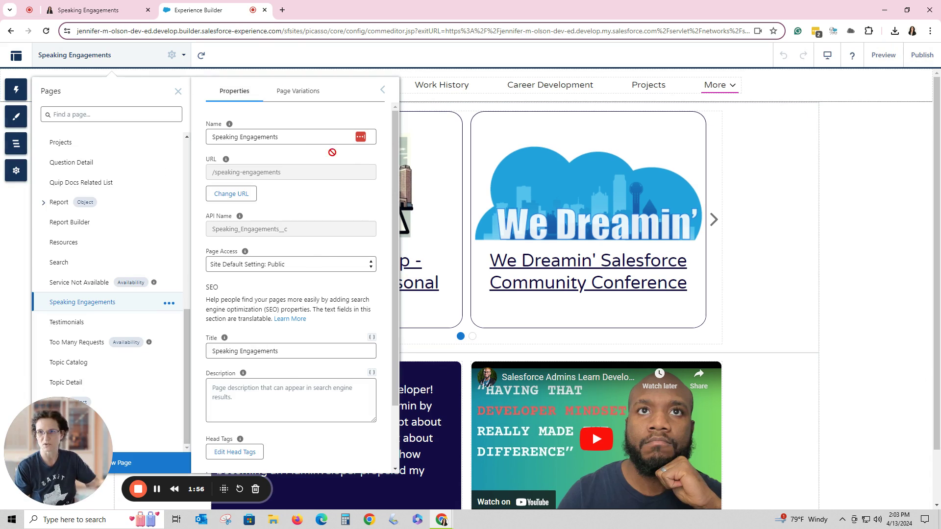
triple_click(310, 354)
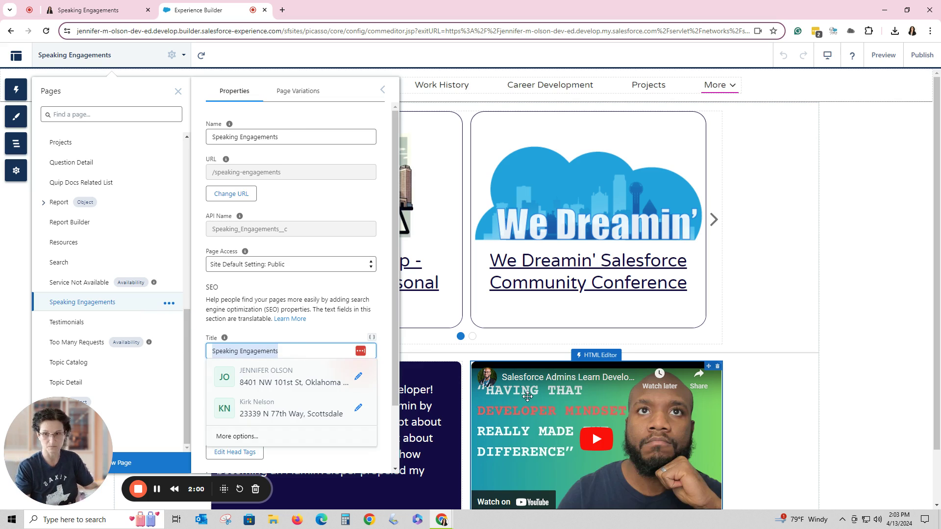
text(Presentations)
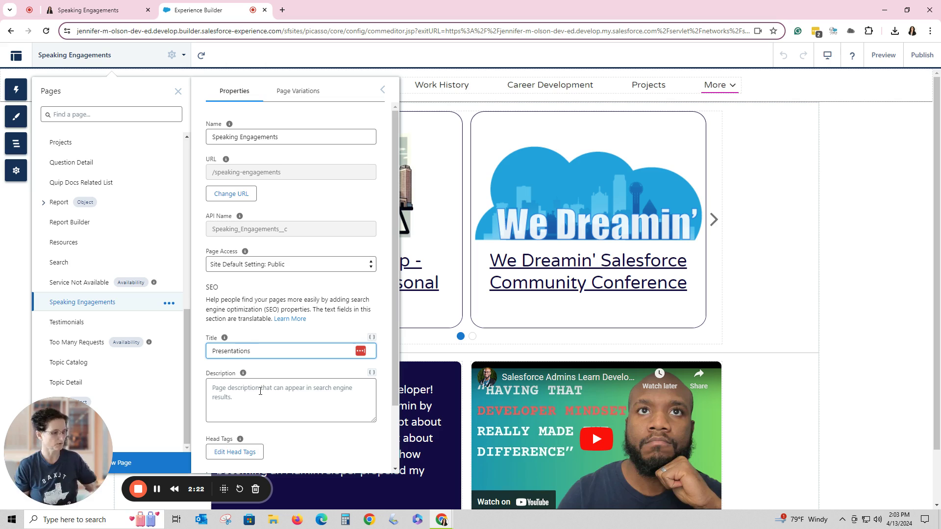
click(240, 391)
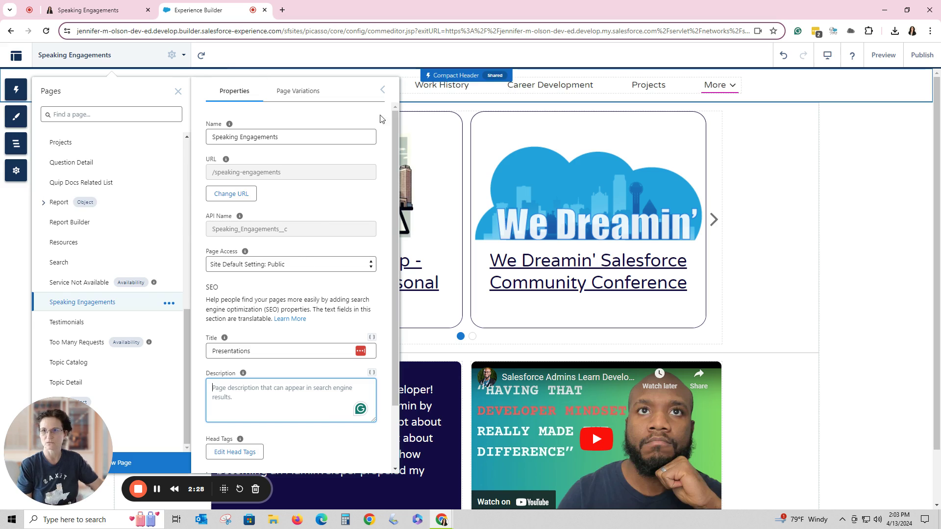
scroll(302, 382, down, 3)
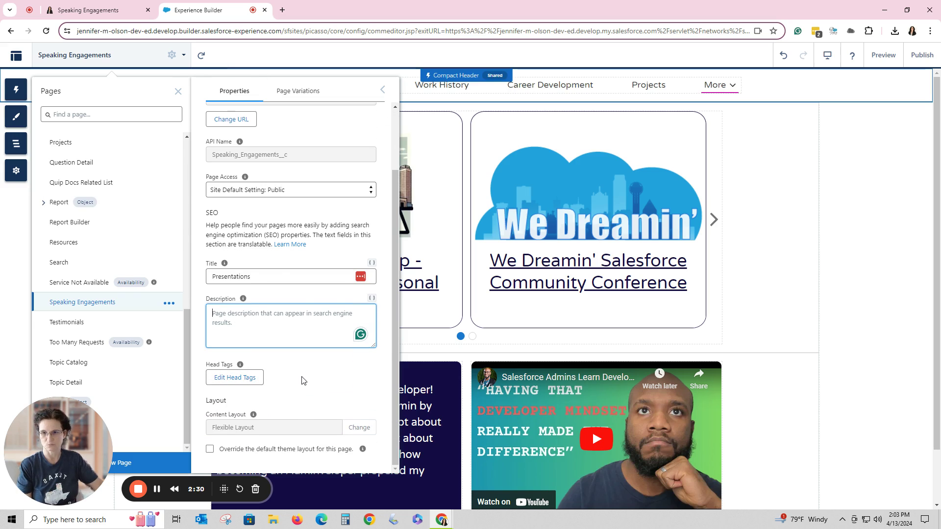
scroll(296, 386, up, 3)
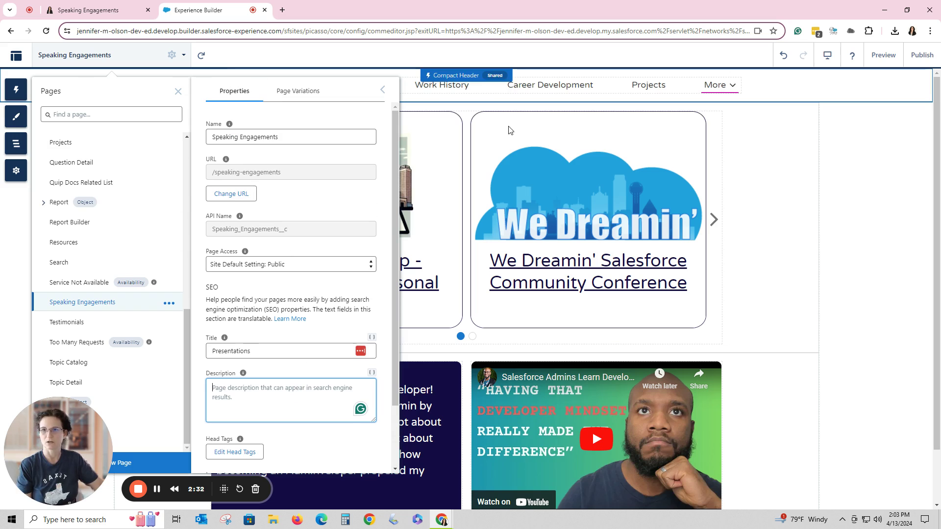
click(891, 58)
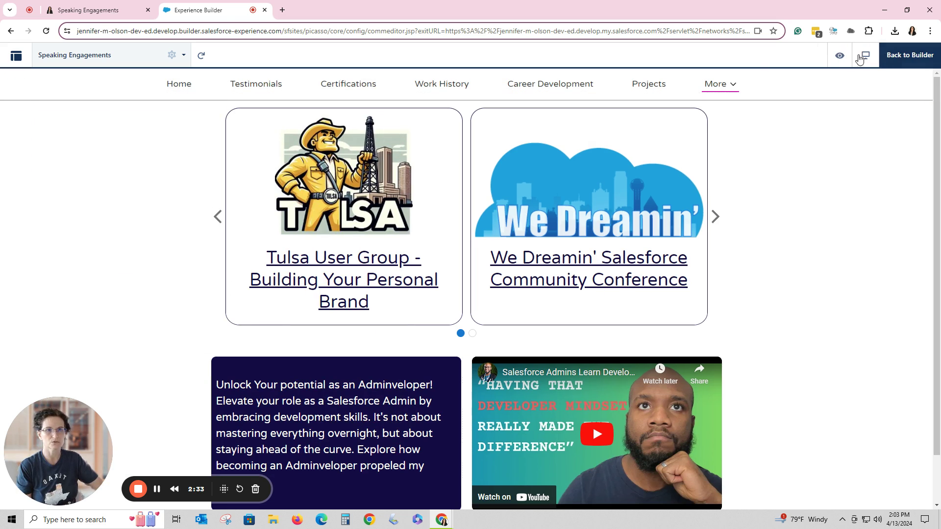
click(180, 85)
Review the Home page's properties and description text without changing them
click(911, 57)
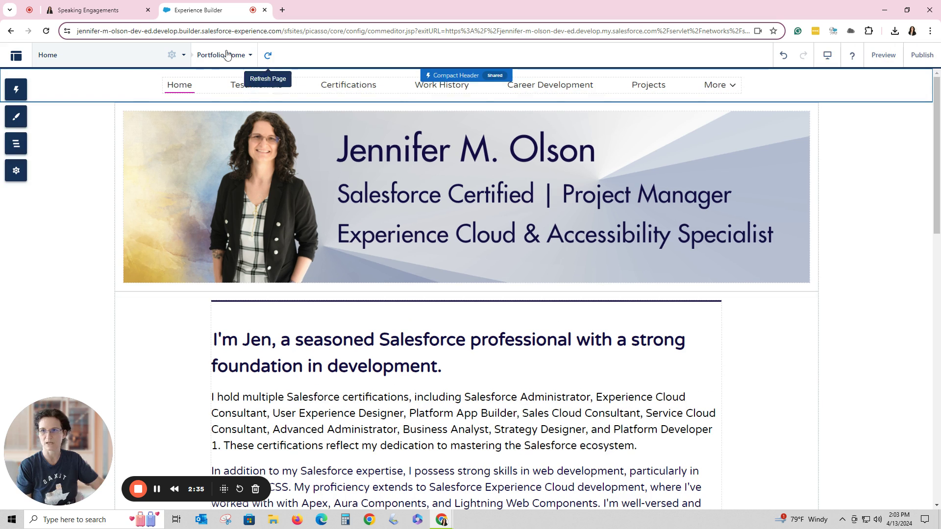
click(171, 55)
drag(208, 366, 370, 417)
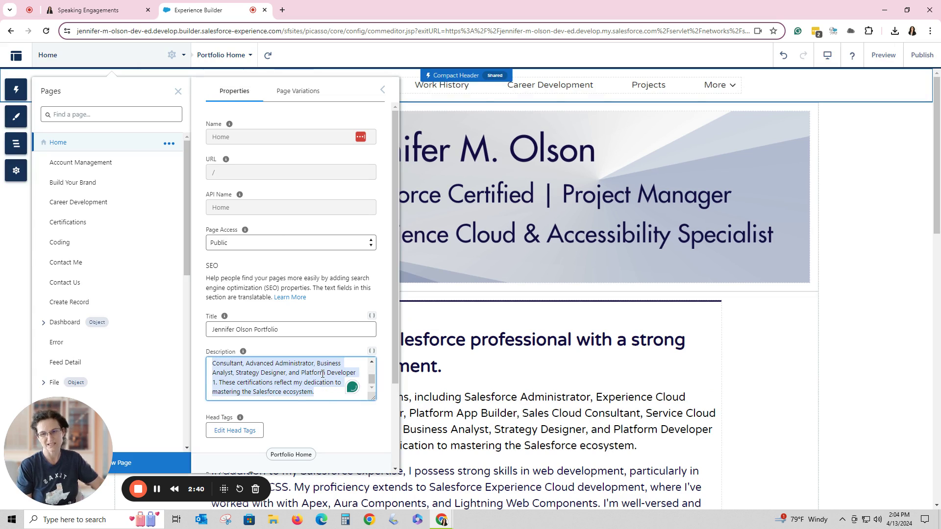
scroll(309, 395, up, 3)
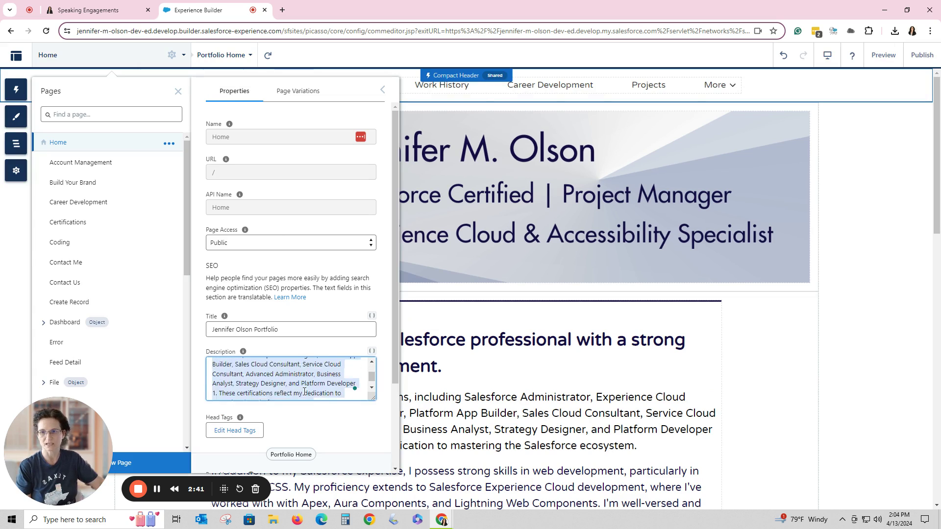
click(294, 431)
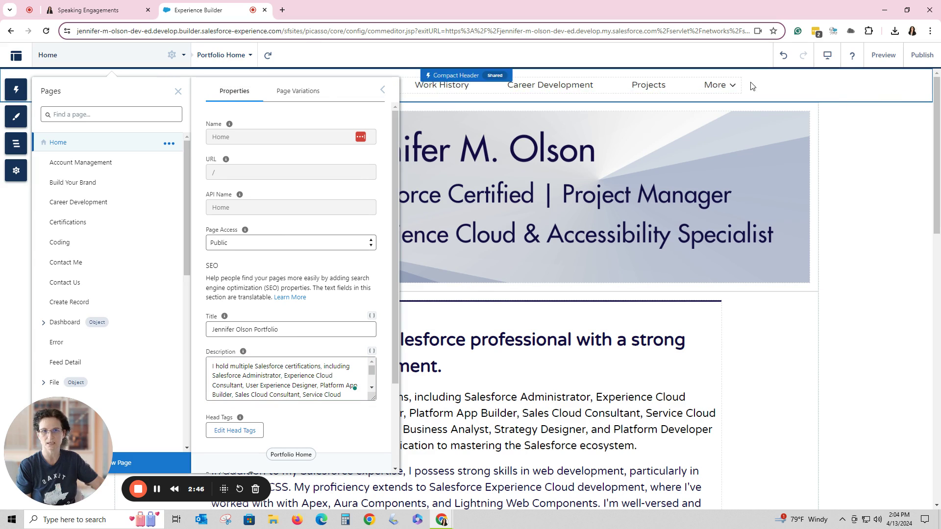
Navigate to Presentations via More and open the Speaking Engagements page's properties
click(883, 55)
click(723, 83)
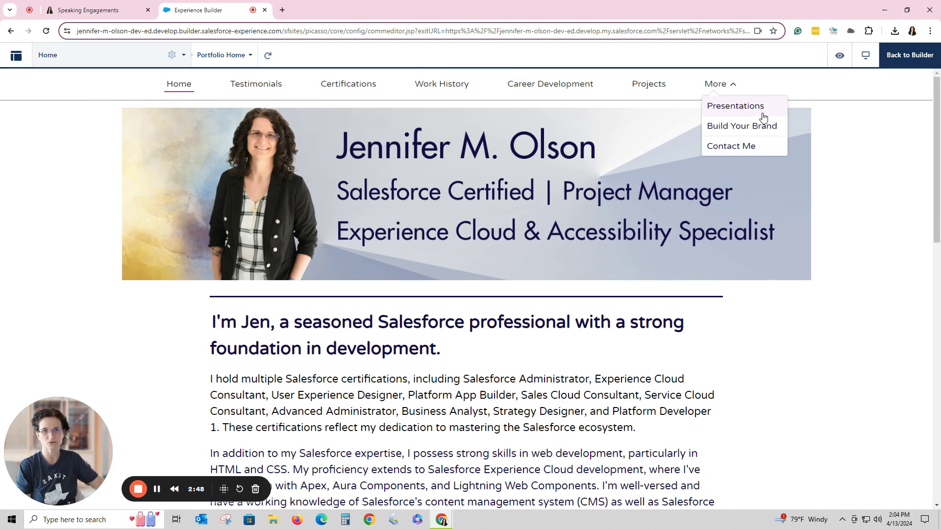
click(752, 106)
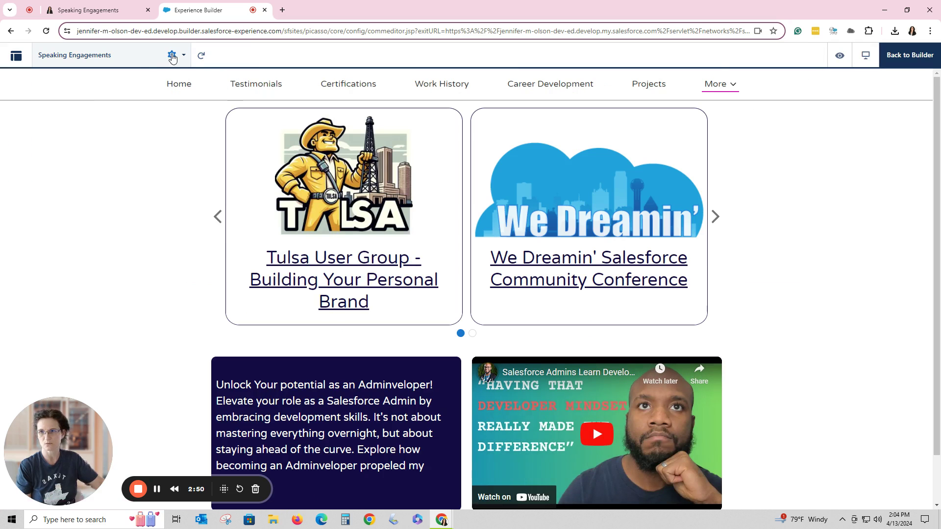
click(172, 55)
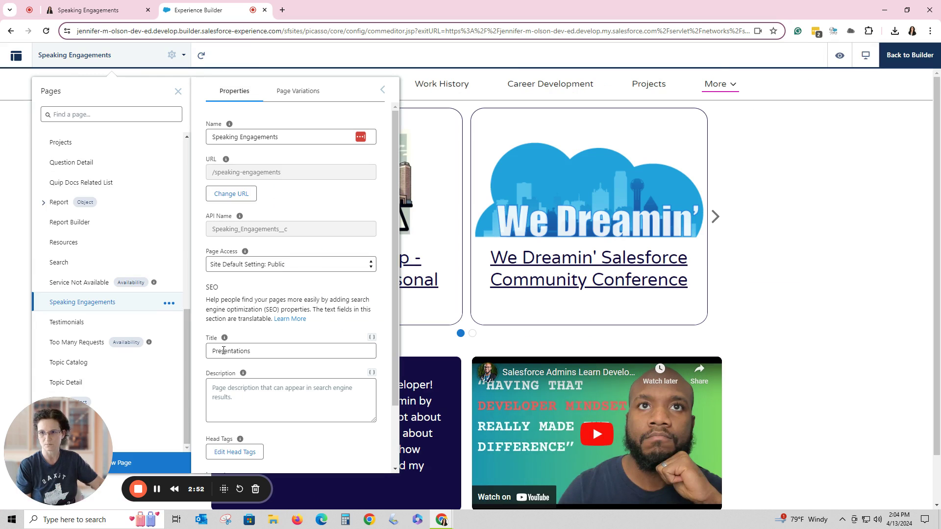
click(277, 354)
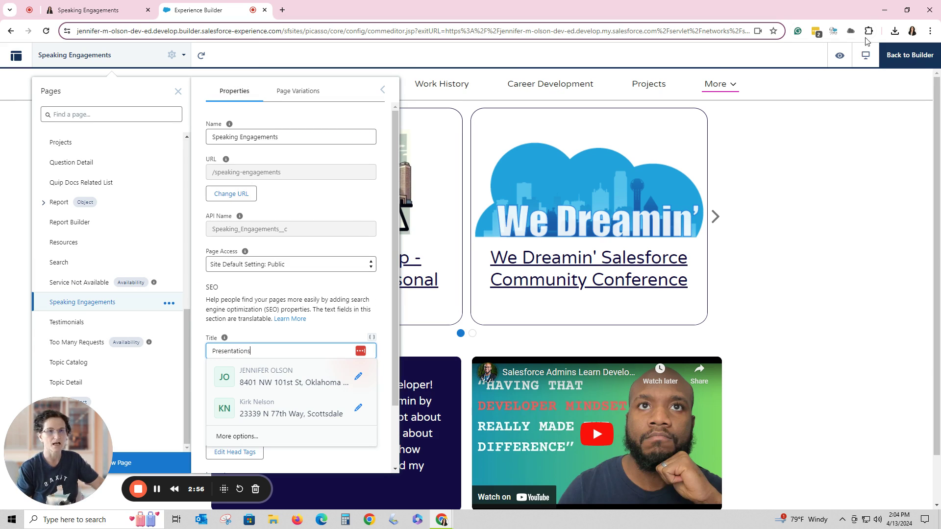
Change the page's URL from speaking-engagements to /Presentations
mouse_move(240, 214)
click(230, 193)
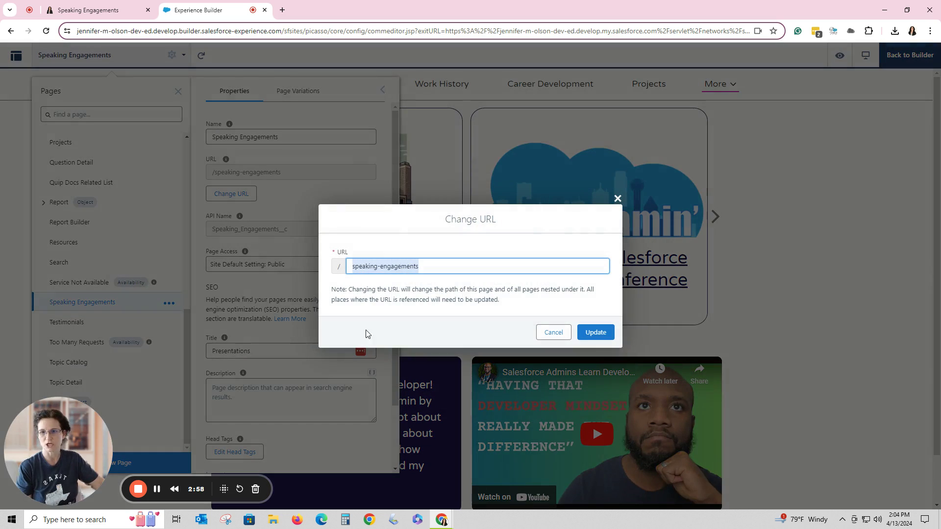
click(428, 263)
triple_click(428, 263)
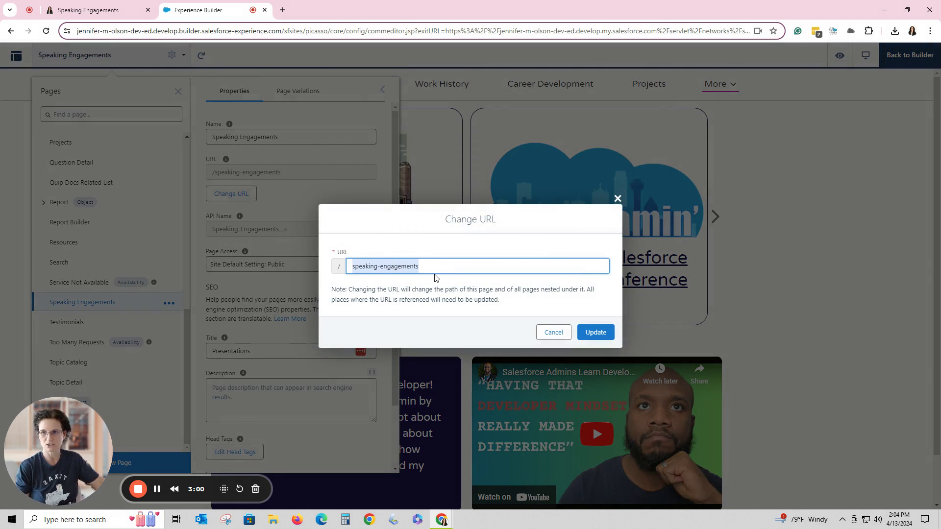
text(Presentations)
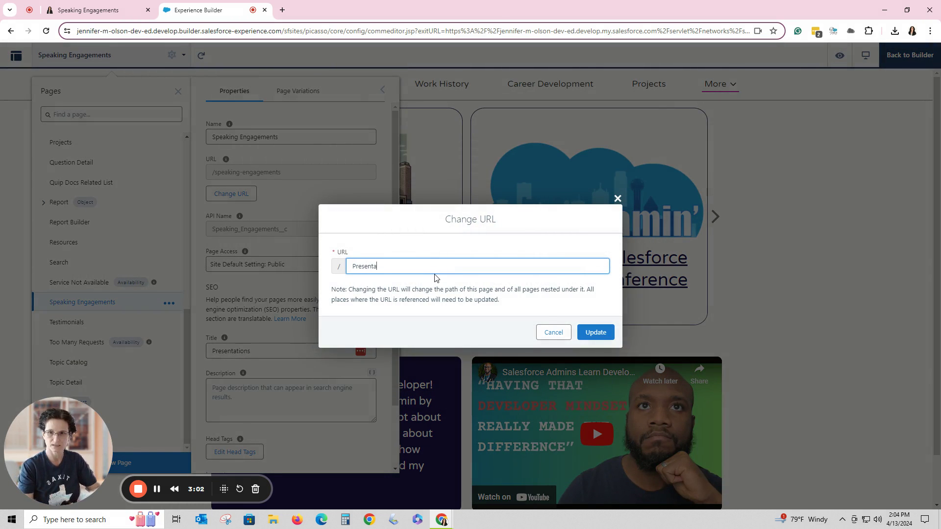
click(604, 333)
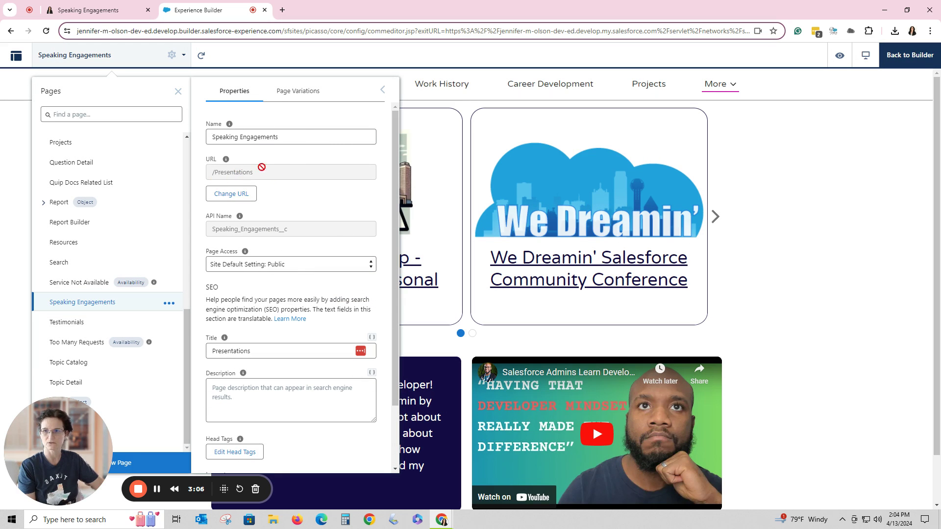
Rename the page from Speaking Engagements to Presentations
drag(292, 137, 228, 136)
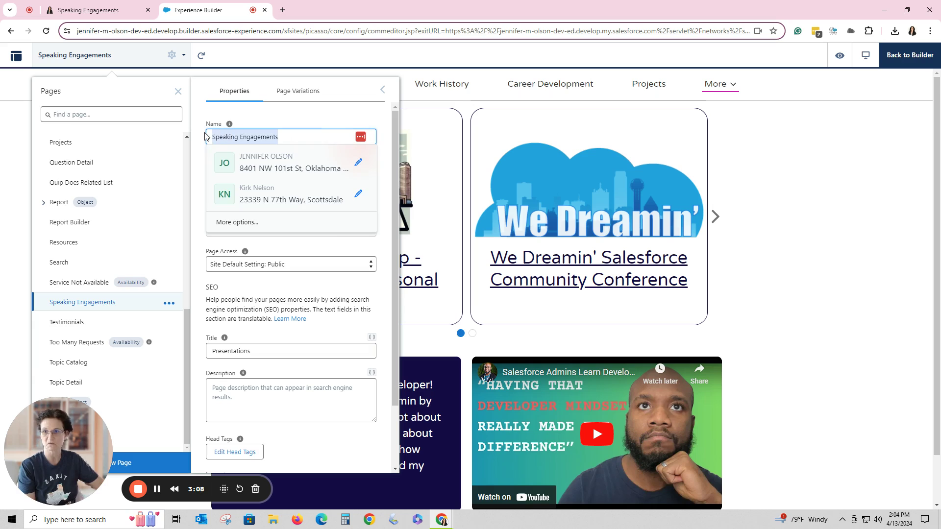
text(PR)
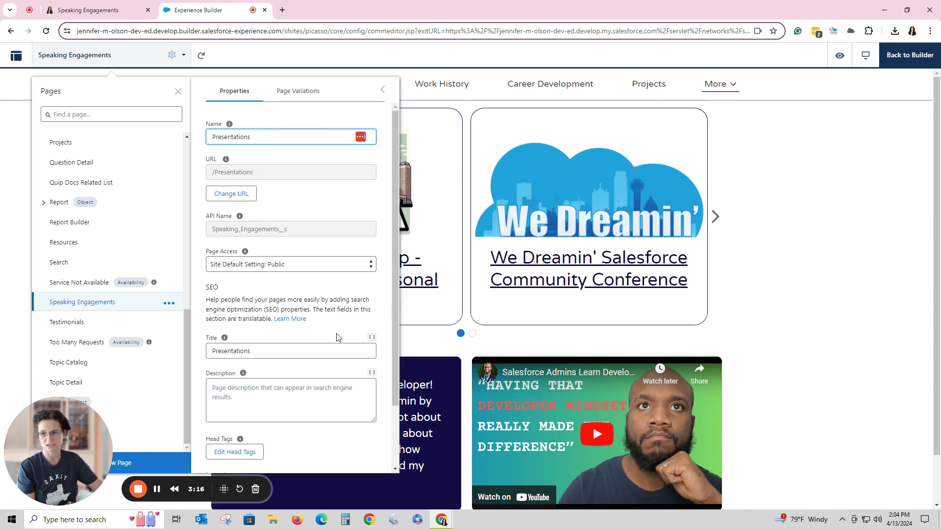
click(337, 445)
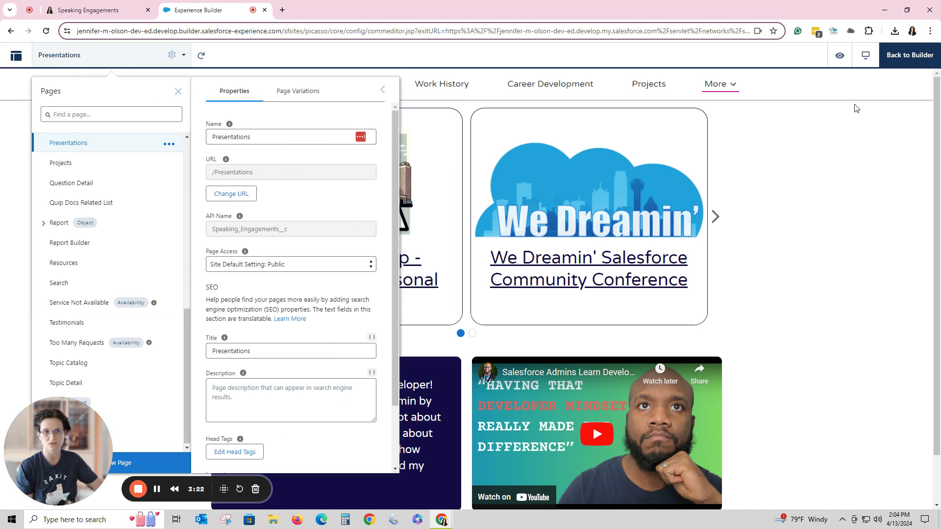
Check the Presentations page on the live site before publishing
click(112, 13)
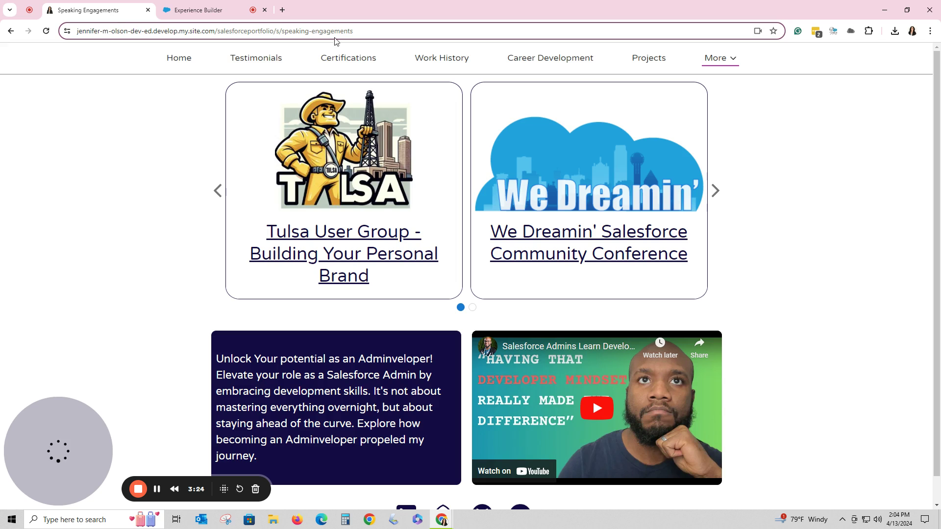
click(719, 69)
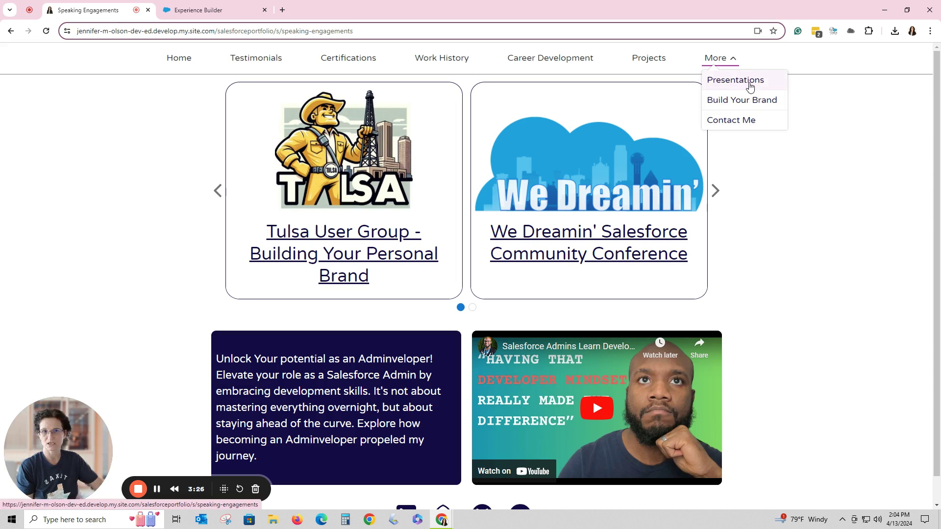
click(733, 78)
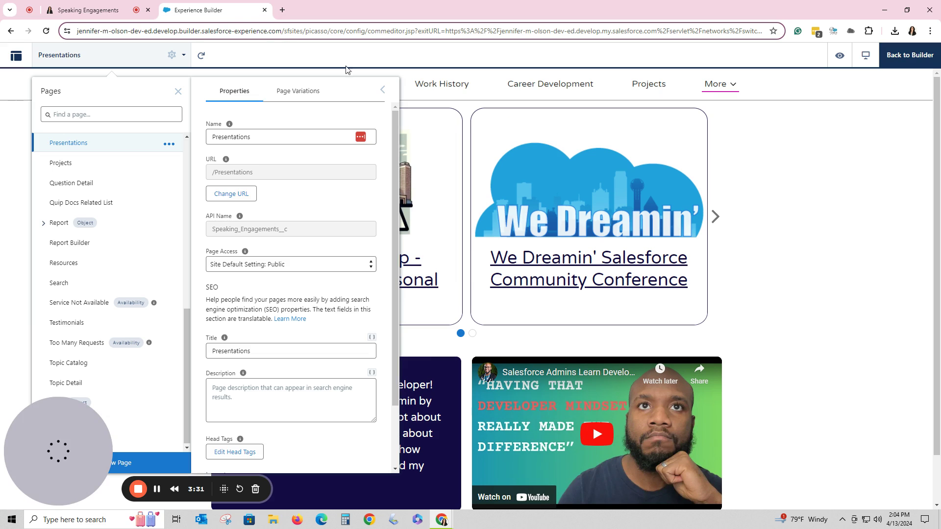
click(199, 10)
Publish the site changes and dismiss the publishing notice
click(914, 58)
click(922, 55)
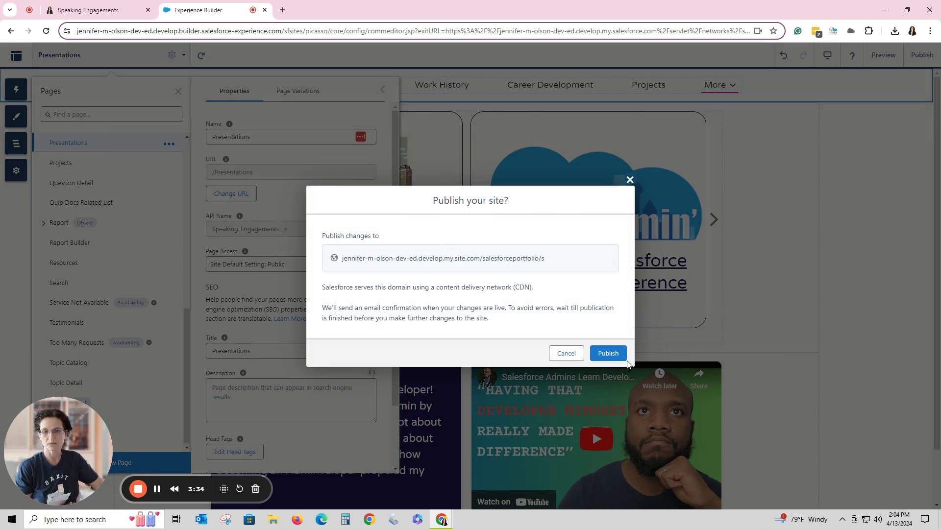
click(610, 353)
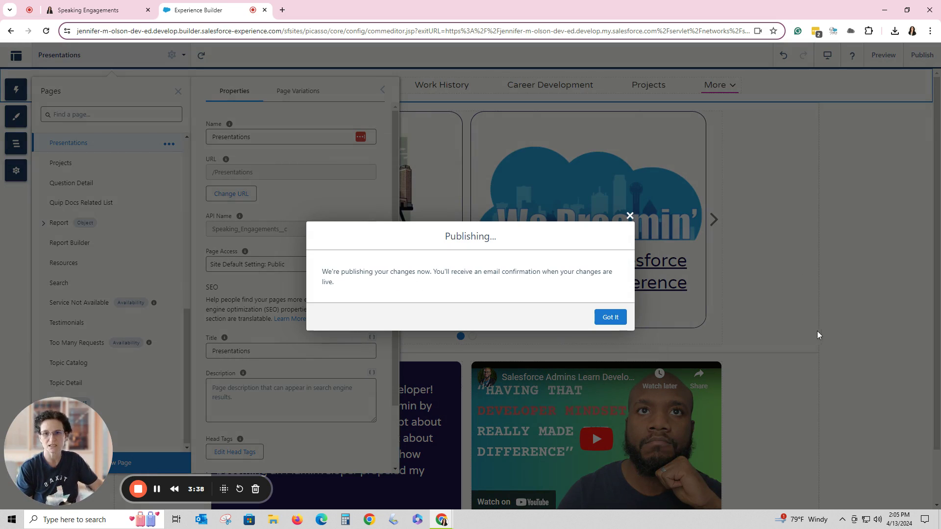
click(610, 317)
click(88, 10)
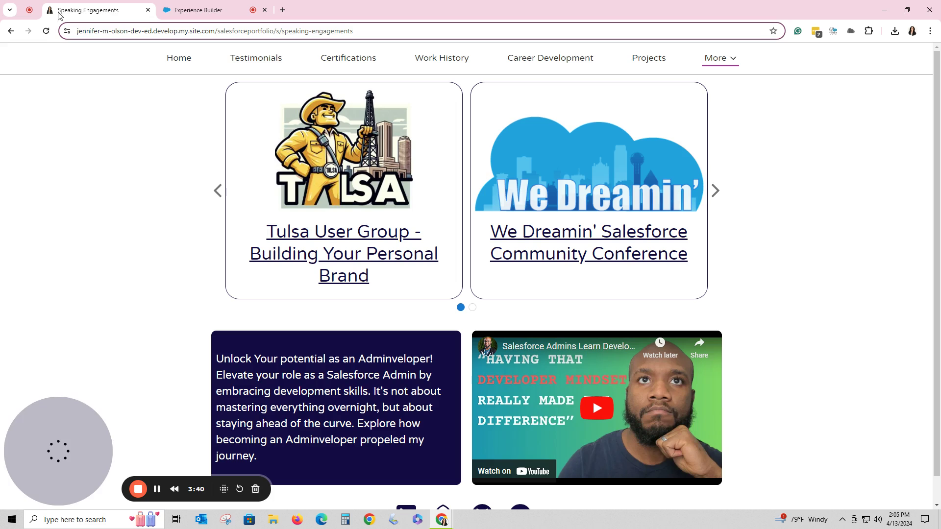
Reload the live site and confirm Presentations opens at /Presentations with title Presentations
click(46, 31)
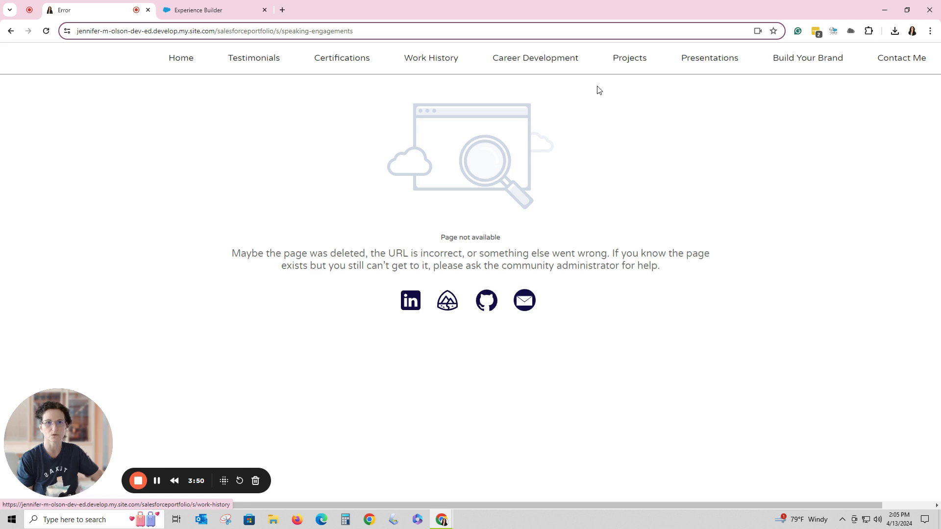
click(716, 64)
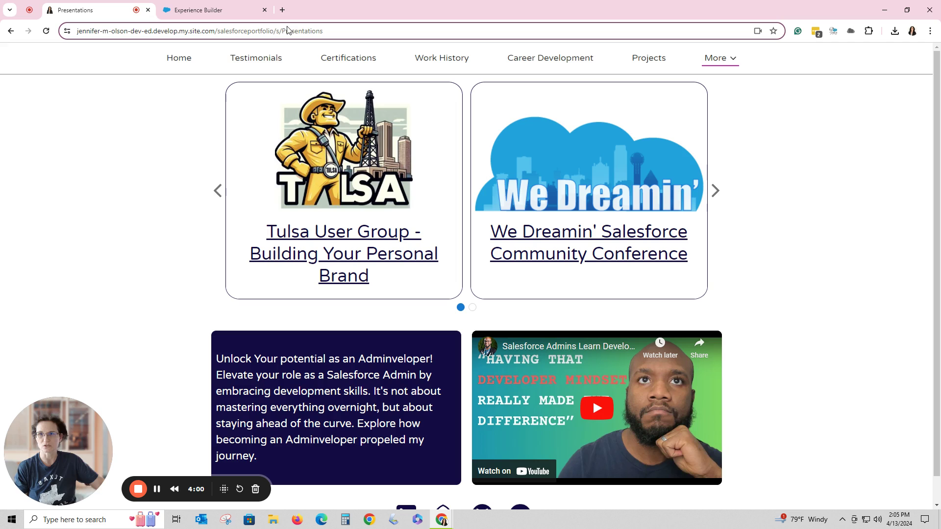
click(720, 63)
click(727, 80)
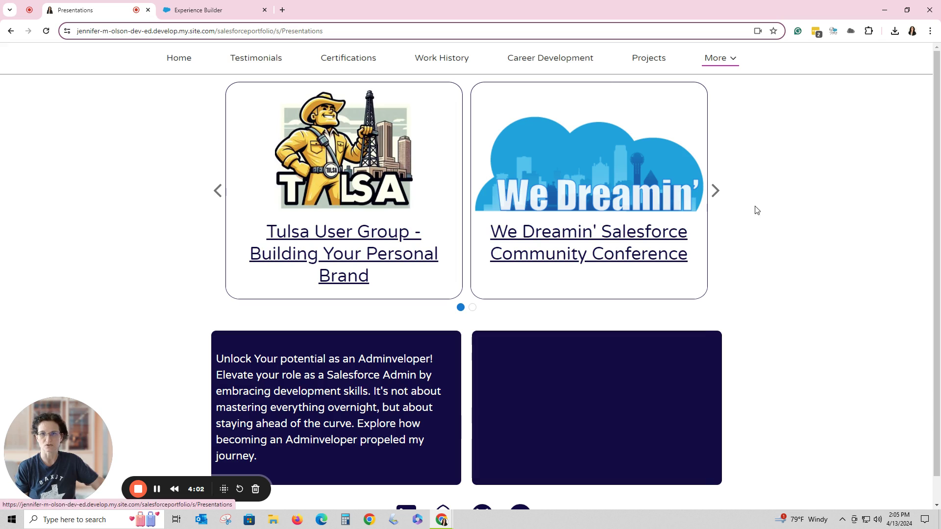
click(174, 62)
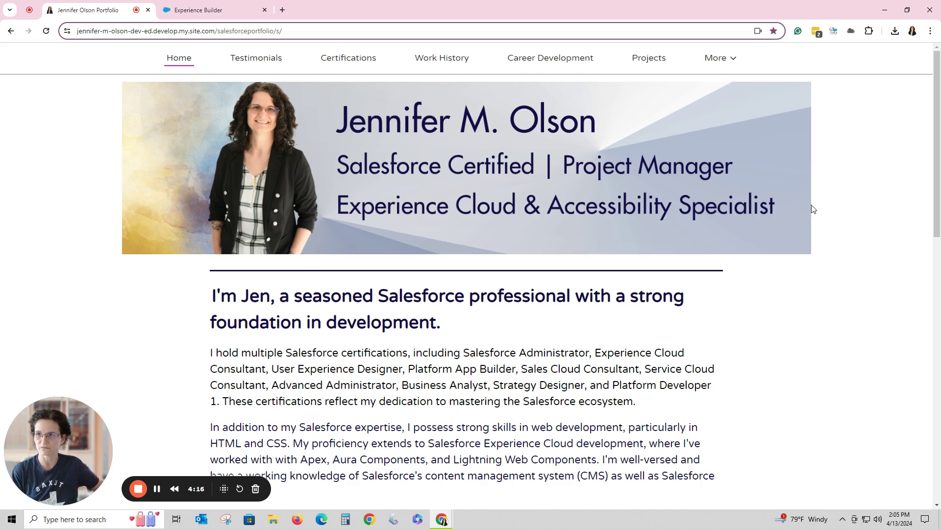
click(711, 63)
click(723, 78)
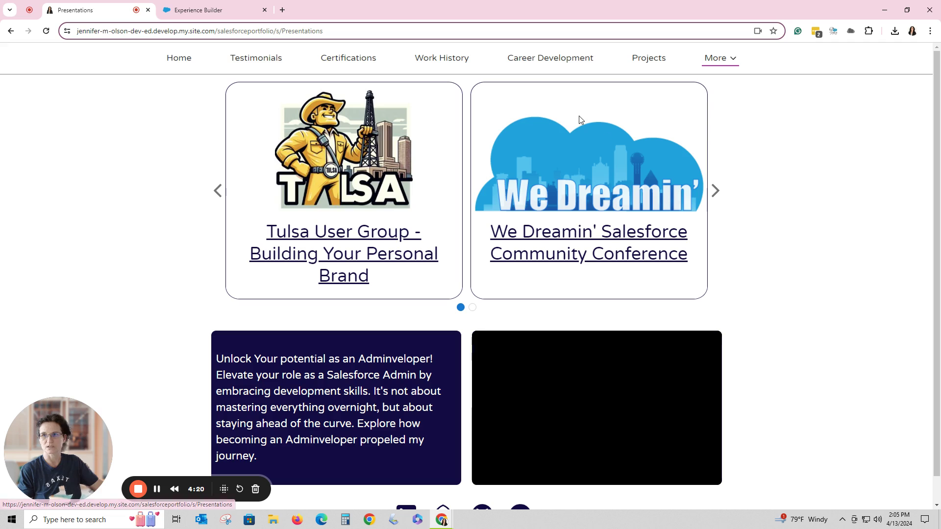